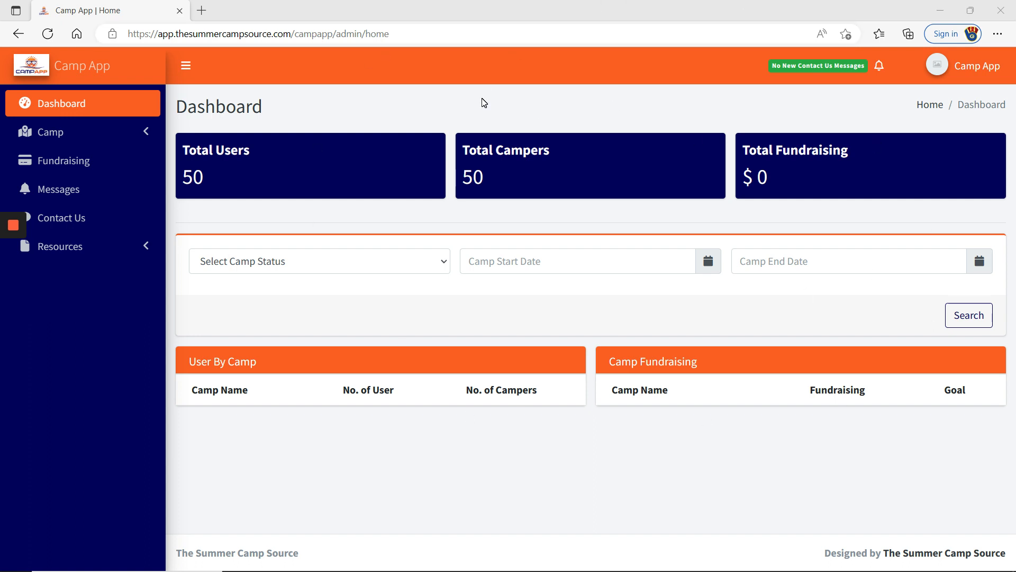
Open the Summer Camp record for editing from the list of active camps
click(70, 136)
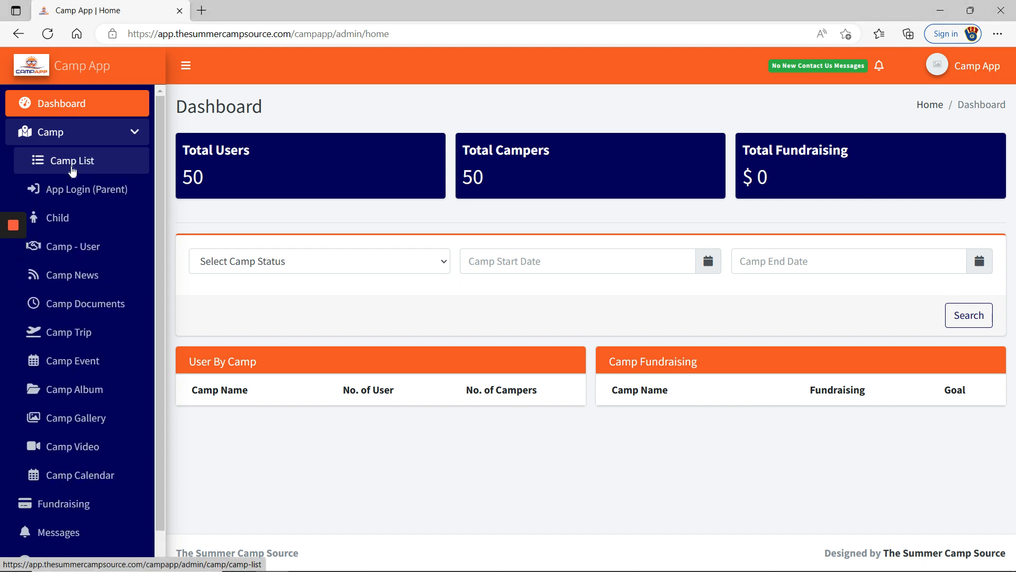
click(73, 170)
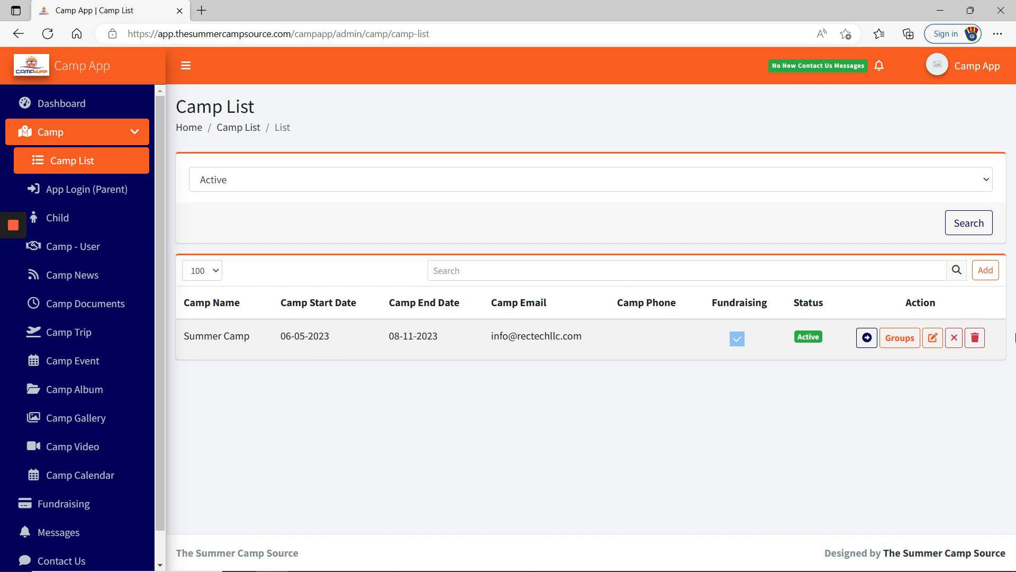
click(933, 339)
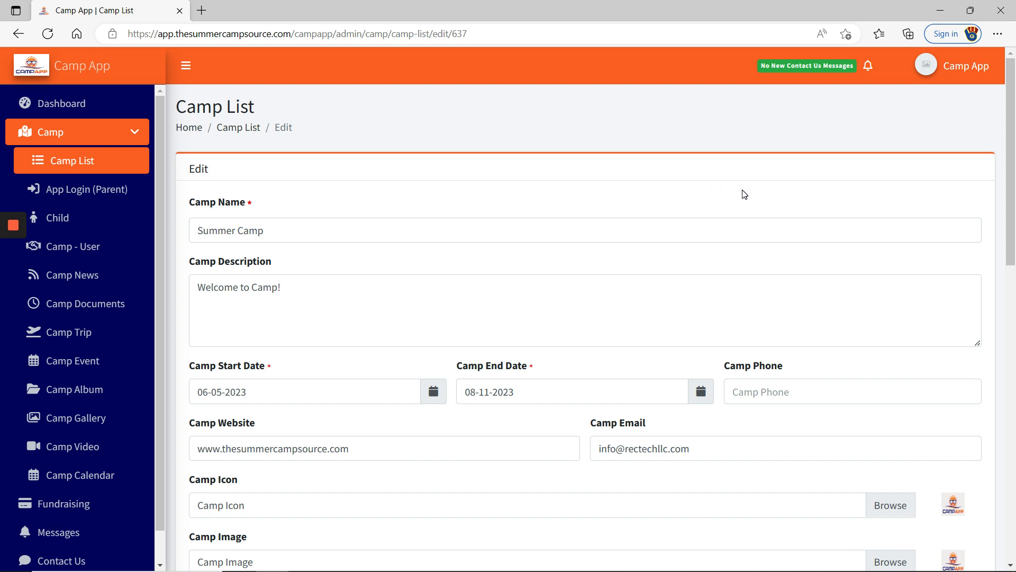
Examine Summer Camp's details, images, fundraising and contact options, and address map, and leave the edit form without saving
scroll(745, 191, down, 2)
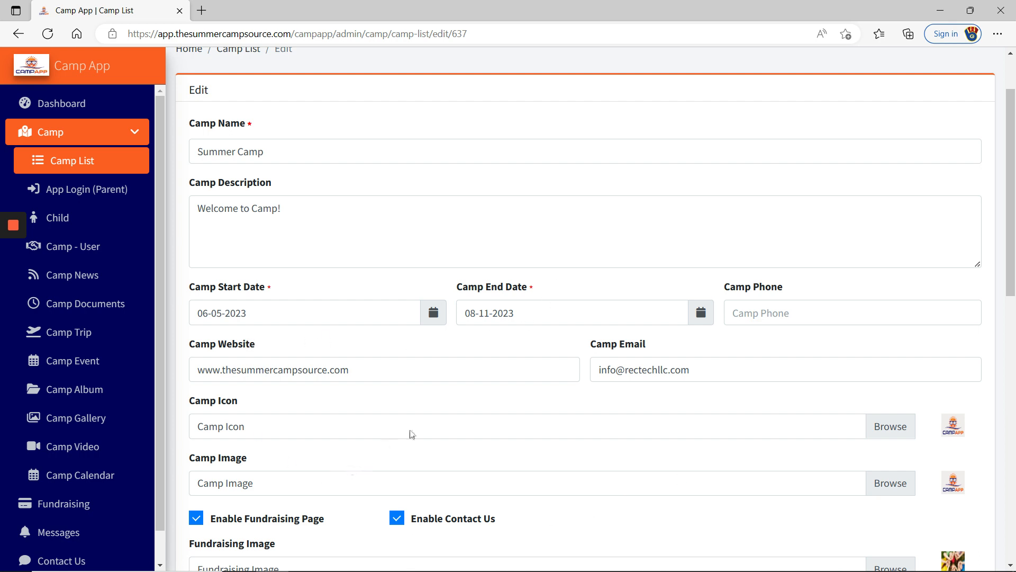
scroll(447, 411, down, 3)
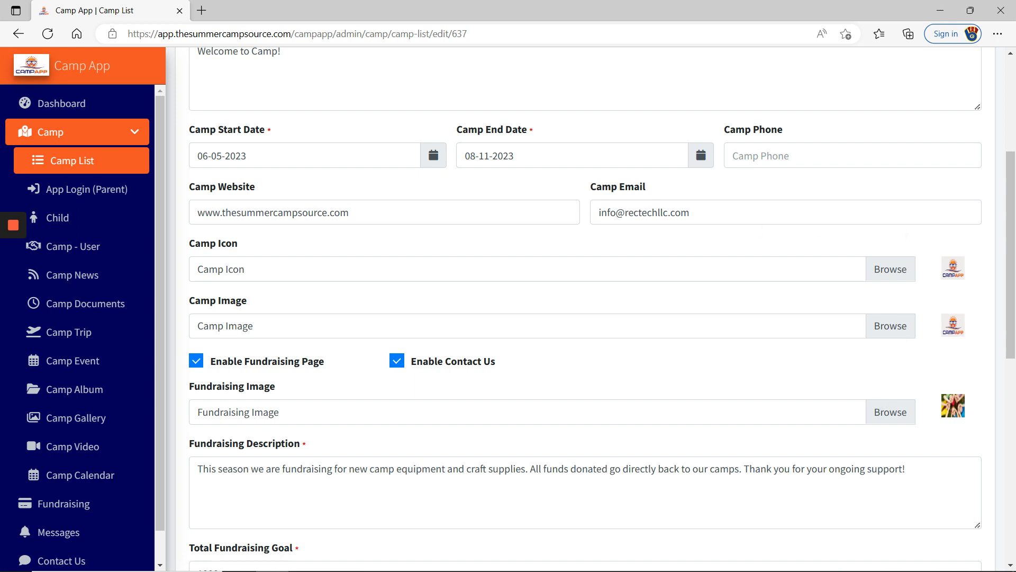
scroll(460, 227, down, 1)
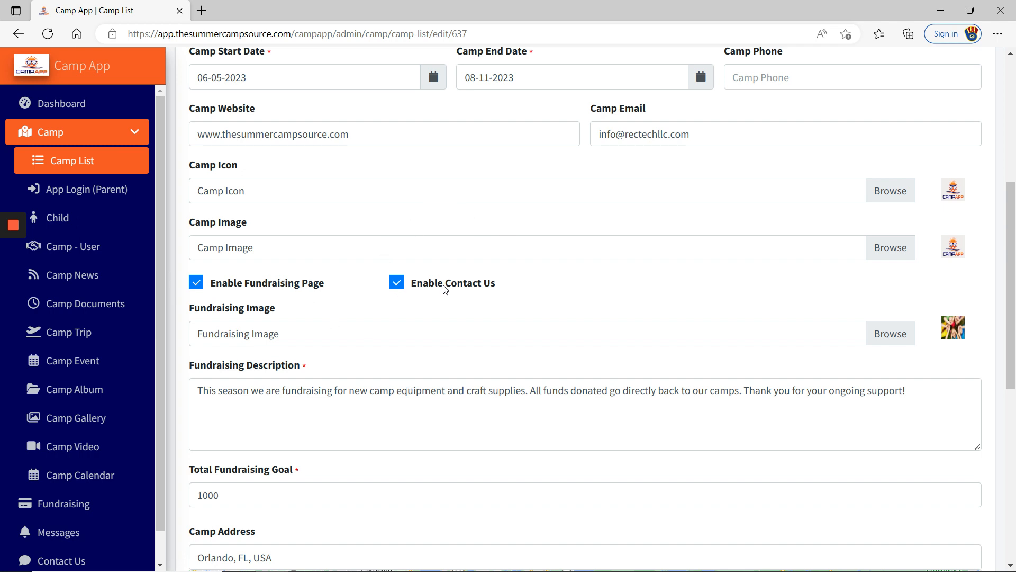
scroll(512, 313, up, 2)
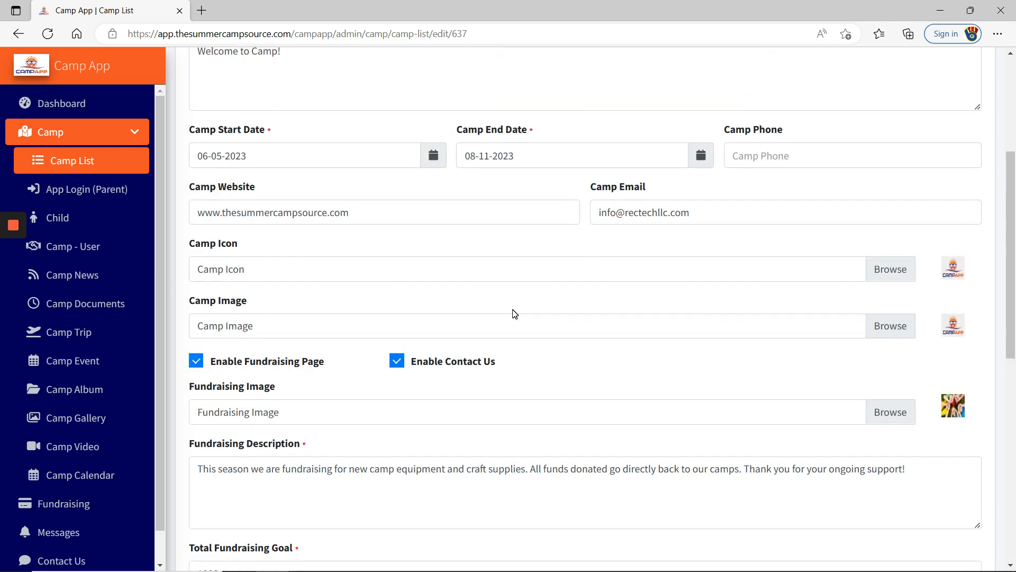
scroll(513, 313, down, 3)
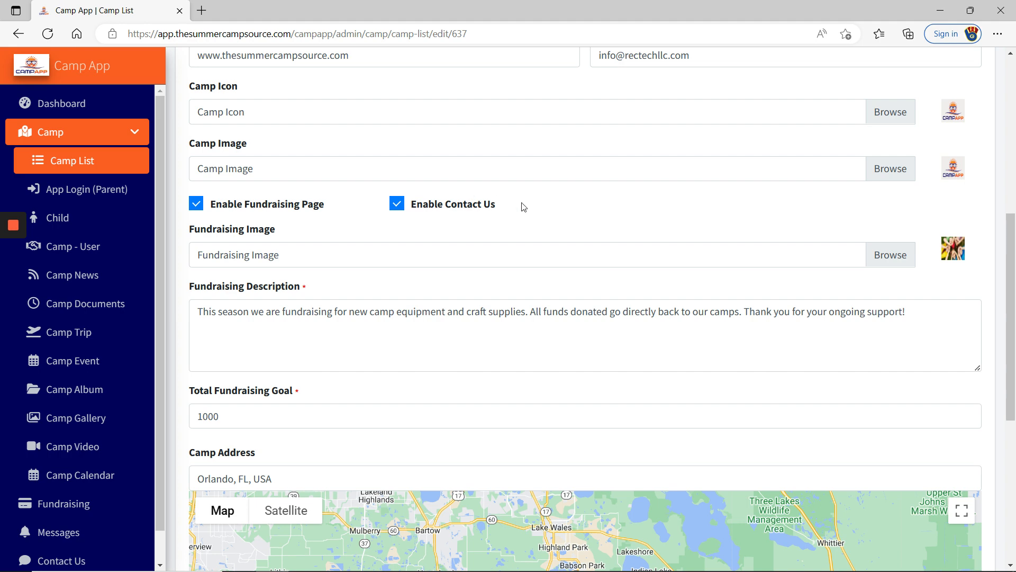
scroll(617, 241, up, 4)
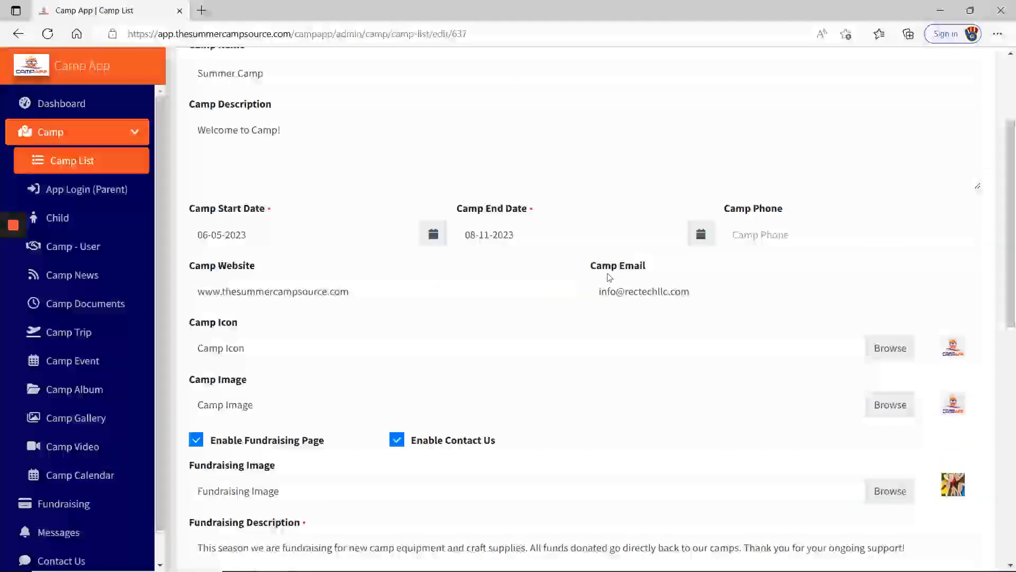
scroll(606, 238, down, 3)
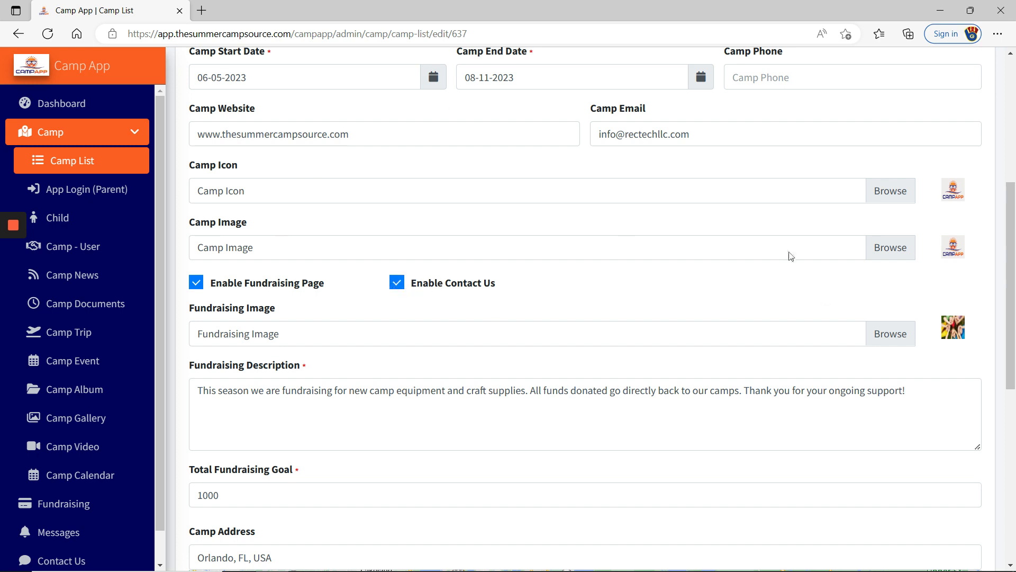
scroll(639, 322, up, 1)
scroll(639, 323, up, 5)
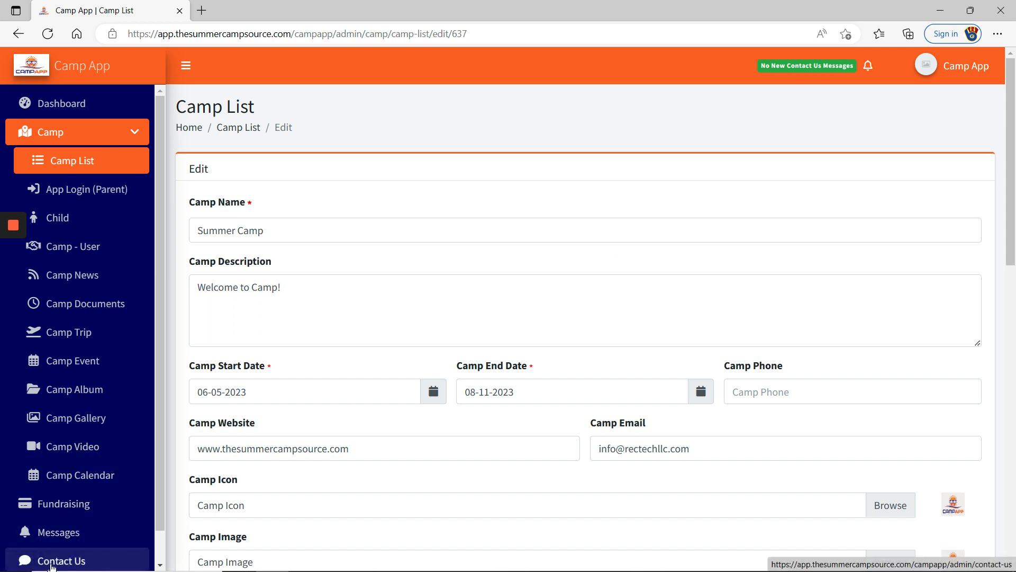
scroll(518, 304, down, 6)
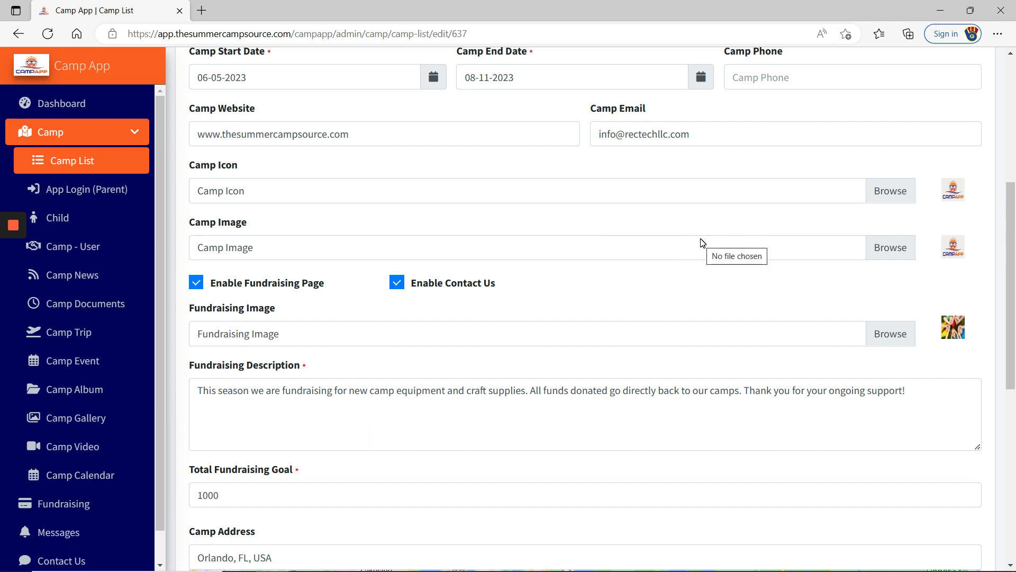
scroll(699, 297, up, 1)
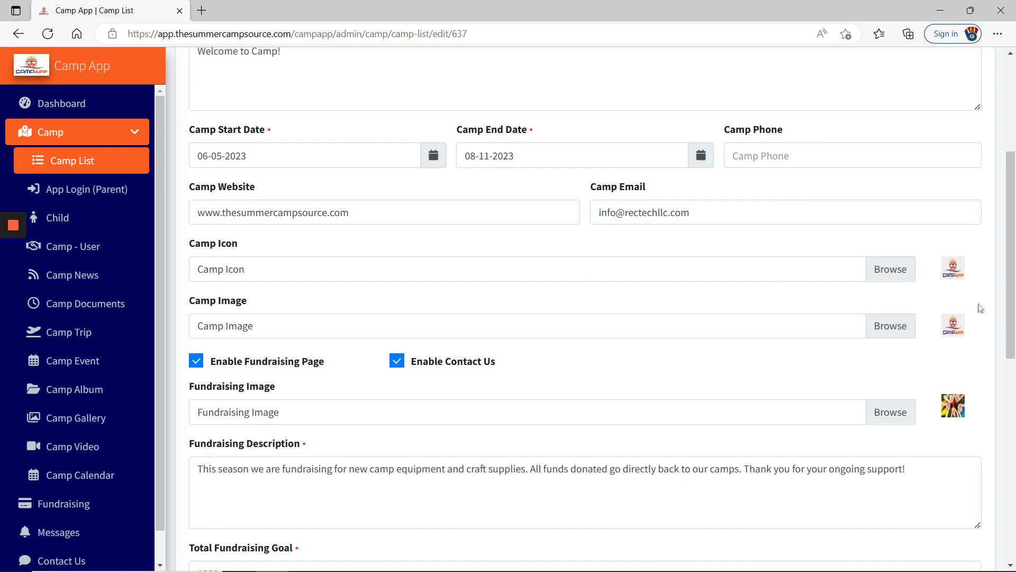
scroll(720, 228, down, 5)
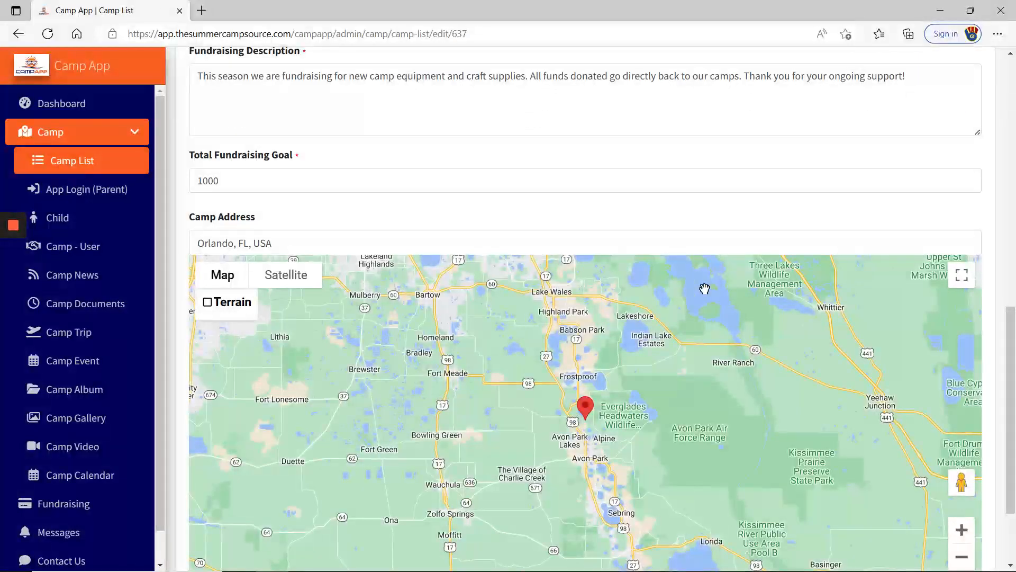
scroll(705, 288, up, 2)
scroll(706, 214, up, 2)
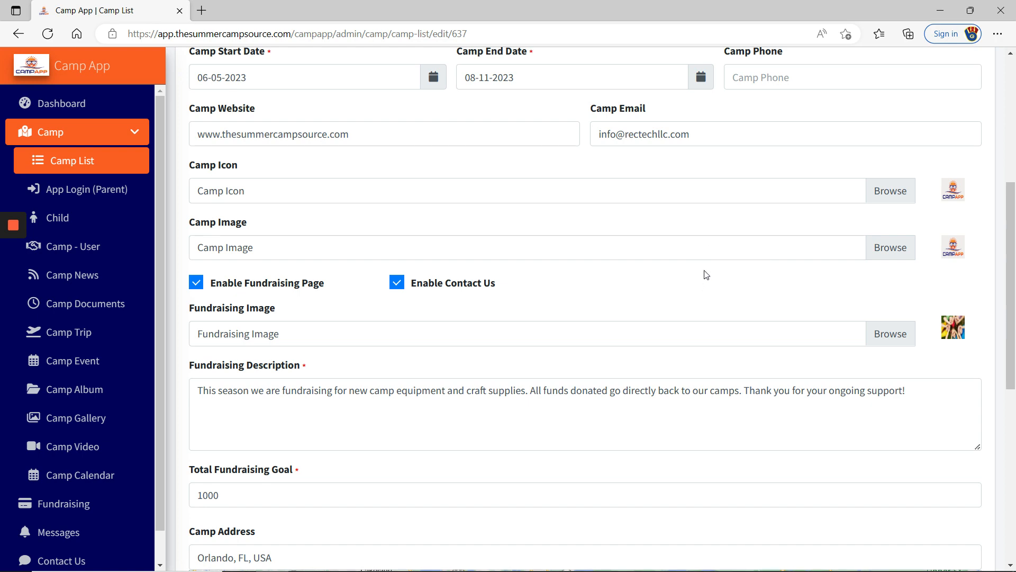
scroll(688, 254, down, 2)
scroll(689, 254, down, 4)
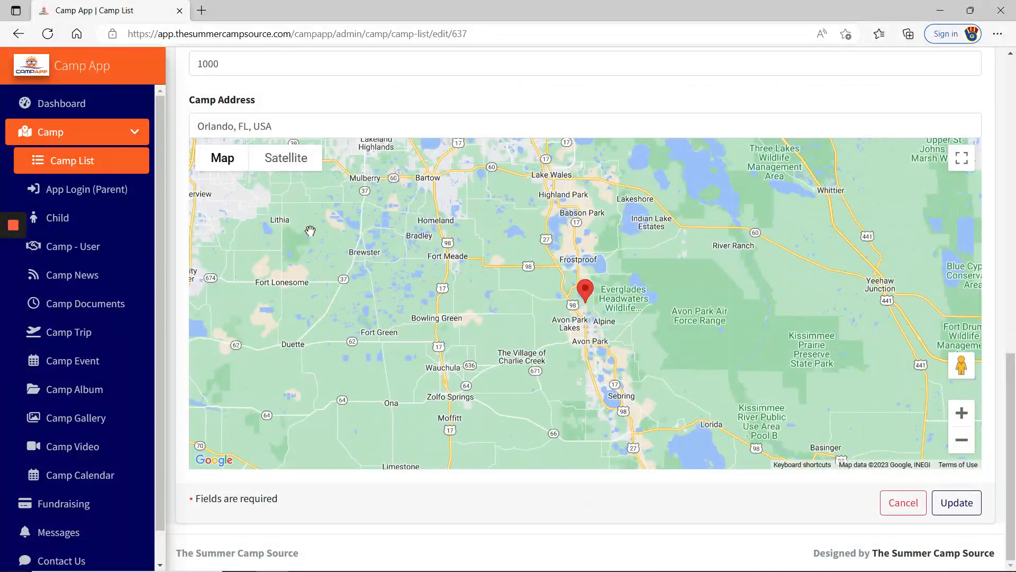
click(900, 505)
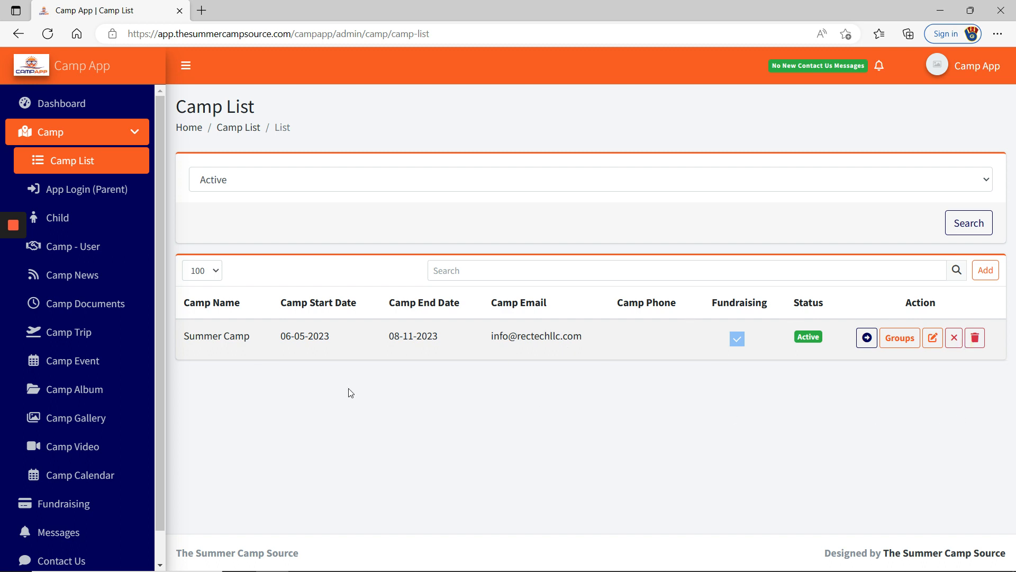
View the groups belonging to Summer Camp and return to the camp list to examine its row
click(900, 338)
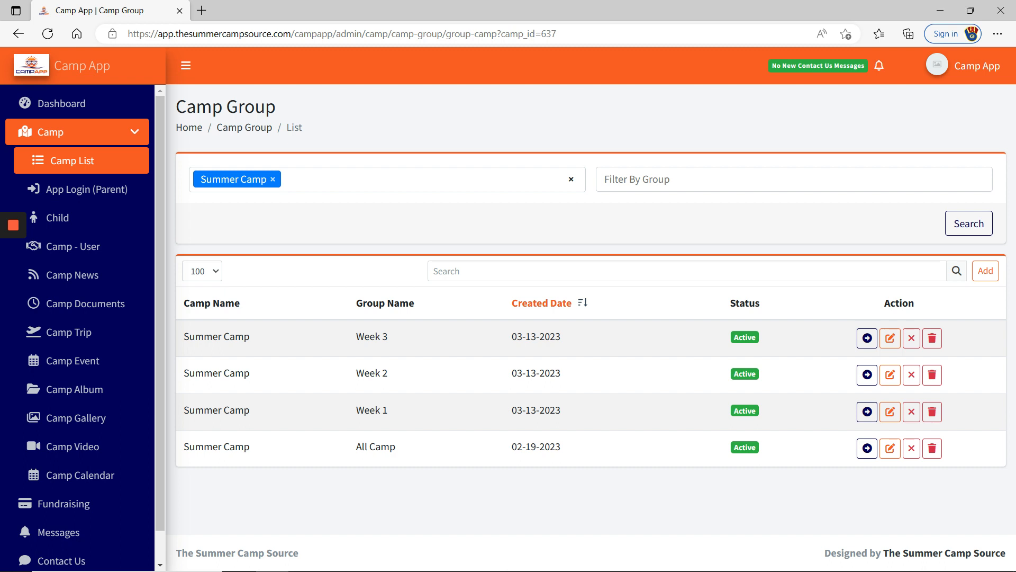
click(59, 171)
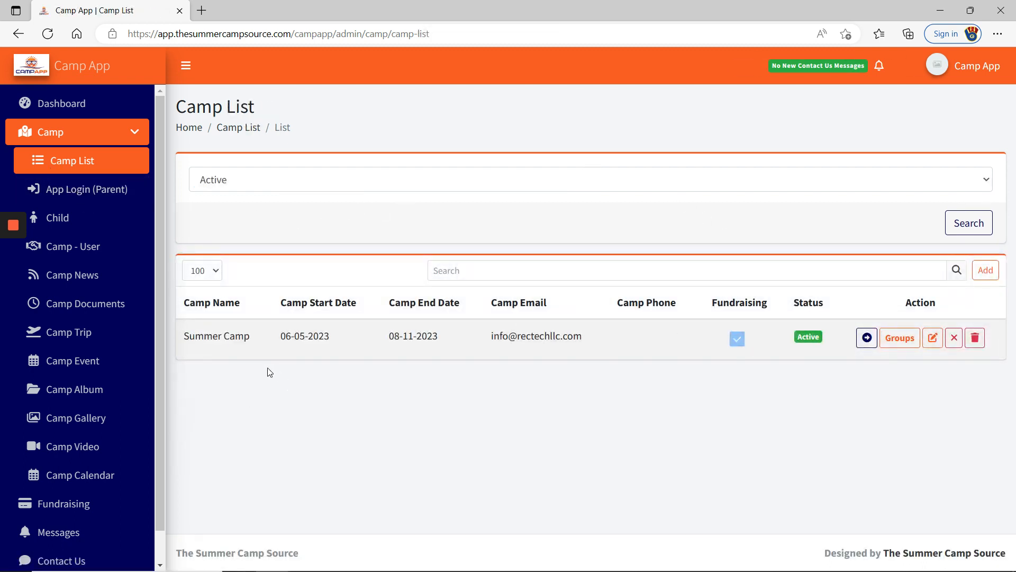
drag(195, 335, 694, 344)
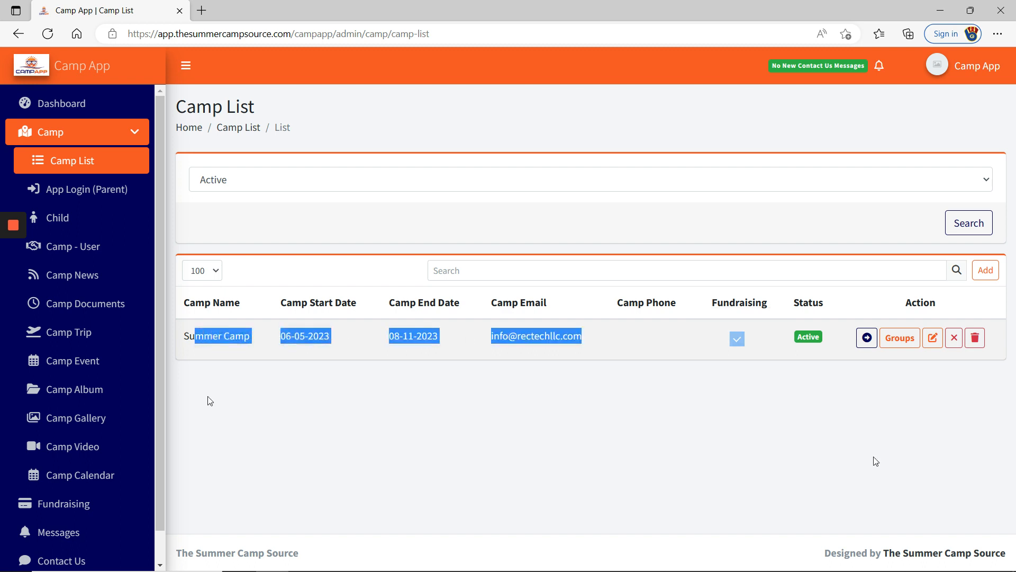
click(286, 356)
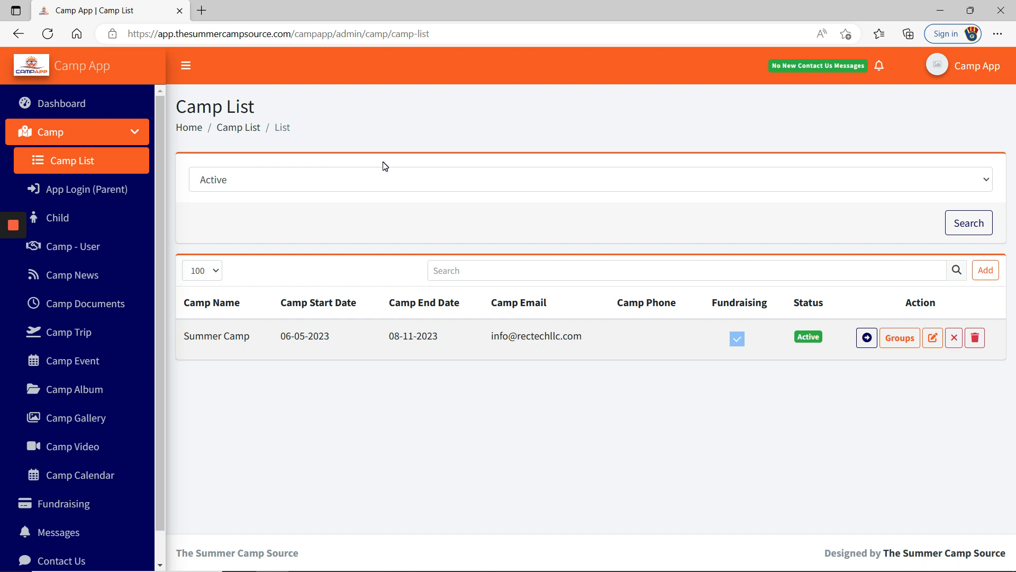
Start a new camp news entry for Summer Camp and assign it to the Week 1 group
click(71, 278)
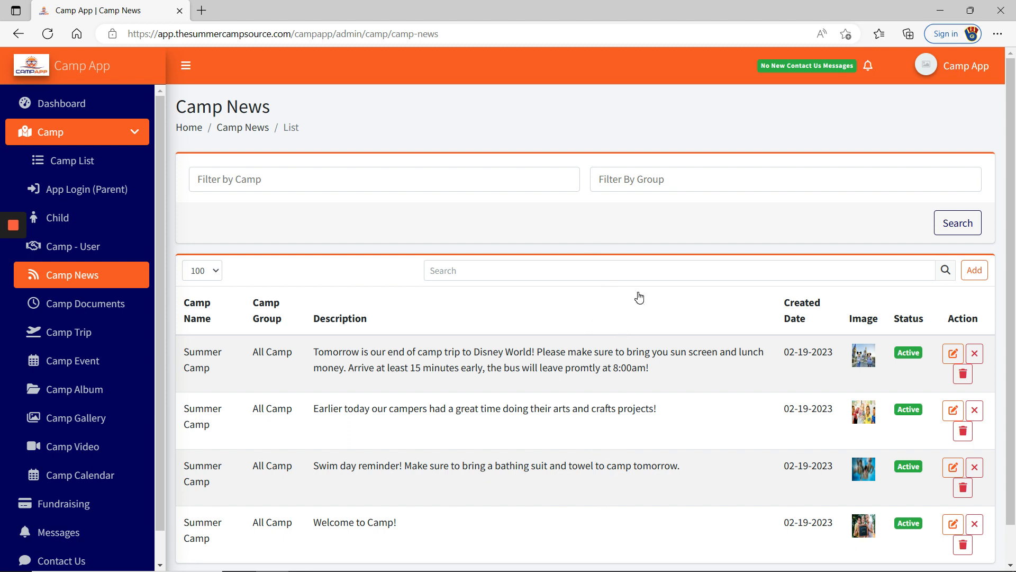
click(976, 270)
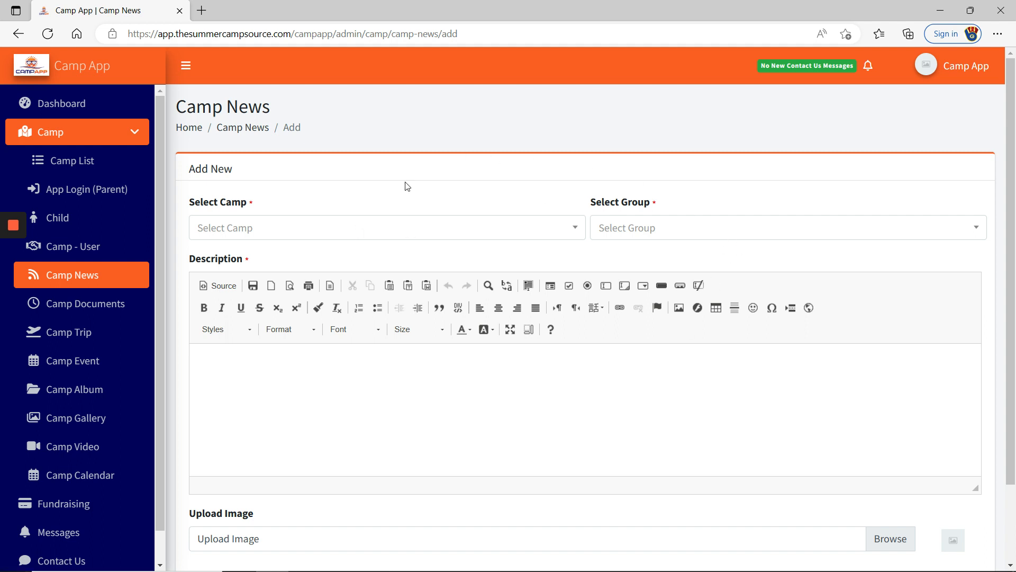
click(379, 239)
click(252, 284)
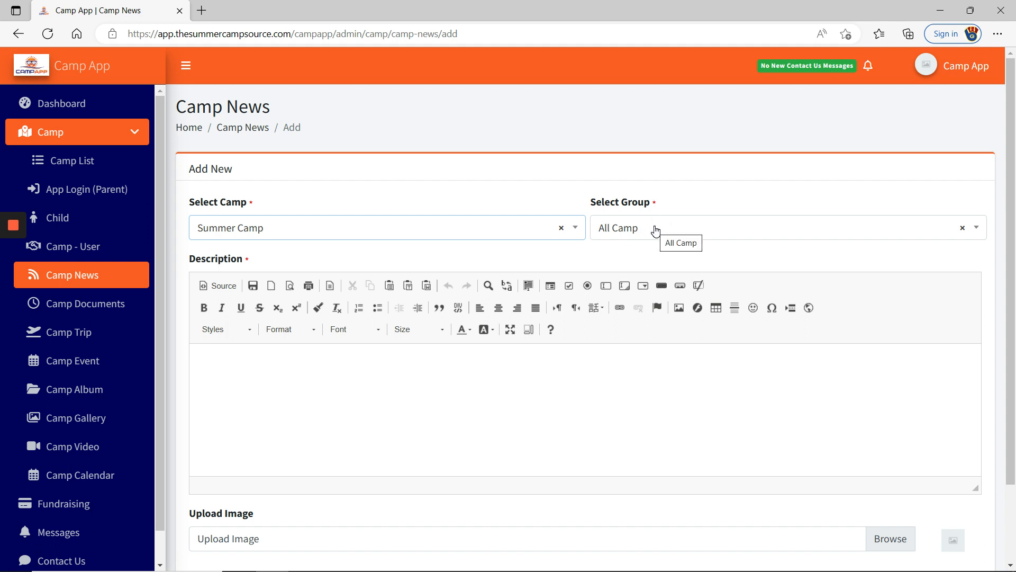
click(883, 237)
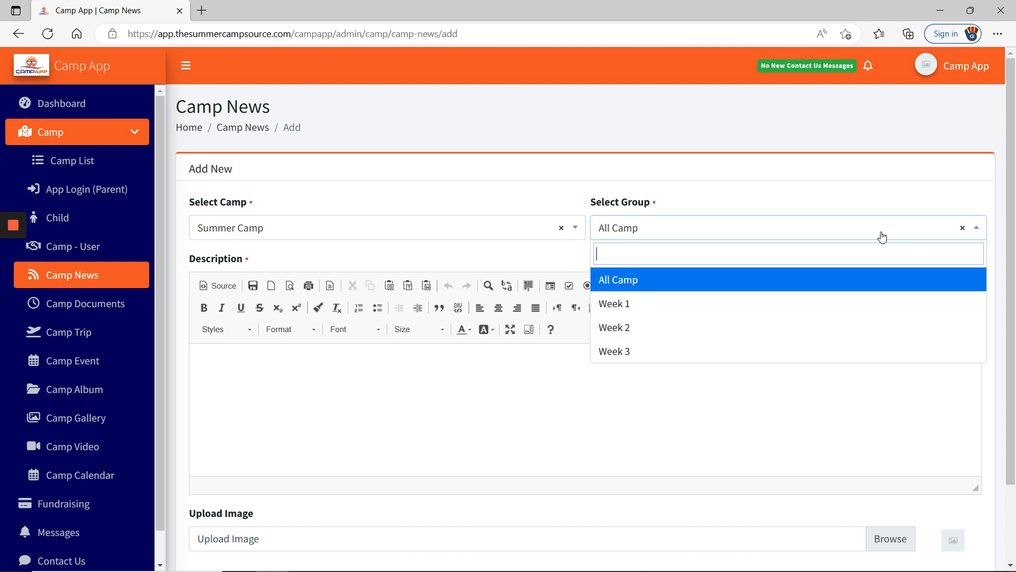
click(626, 306)
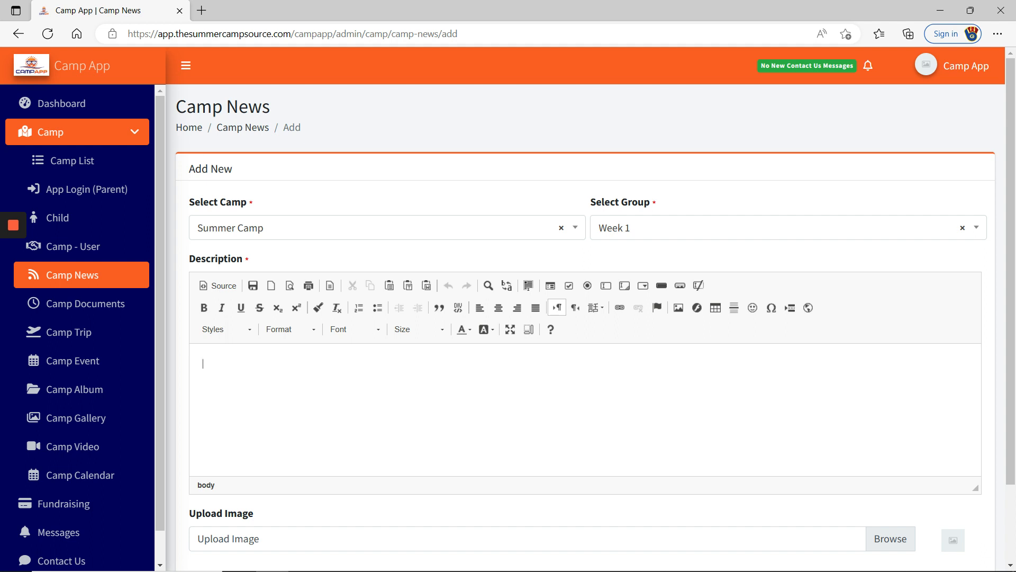
Examine the group choices available for the news entry without changing the selection
click(647, 234)
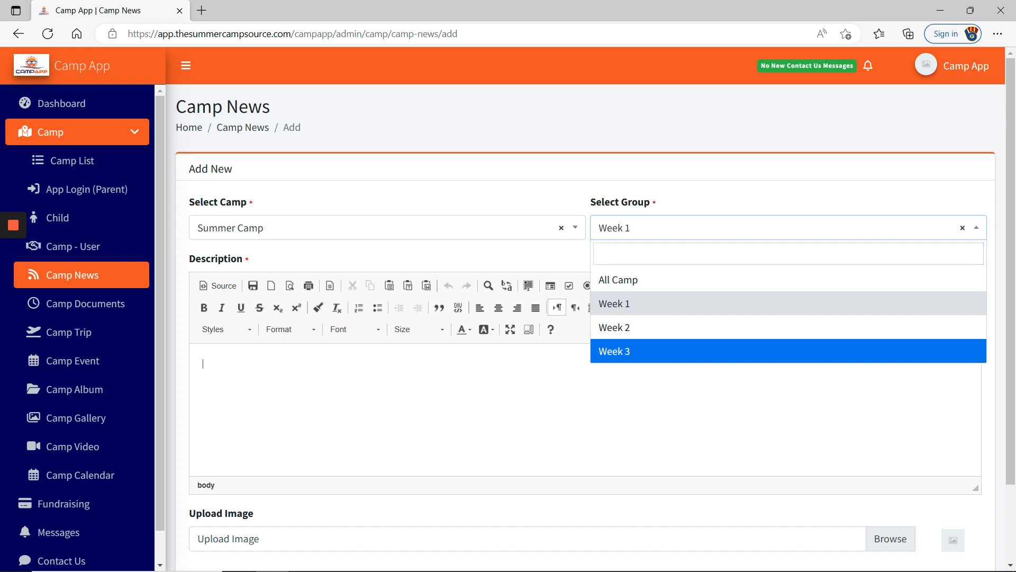
click(636, 178)
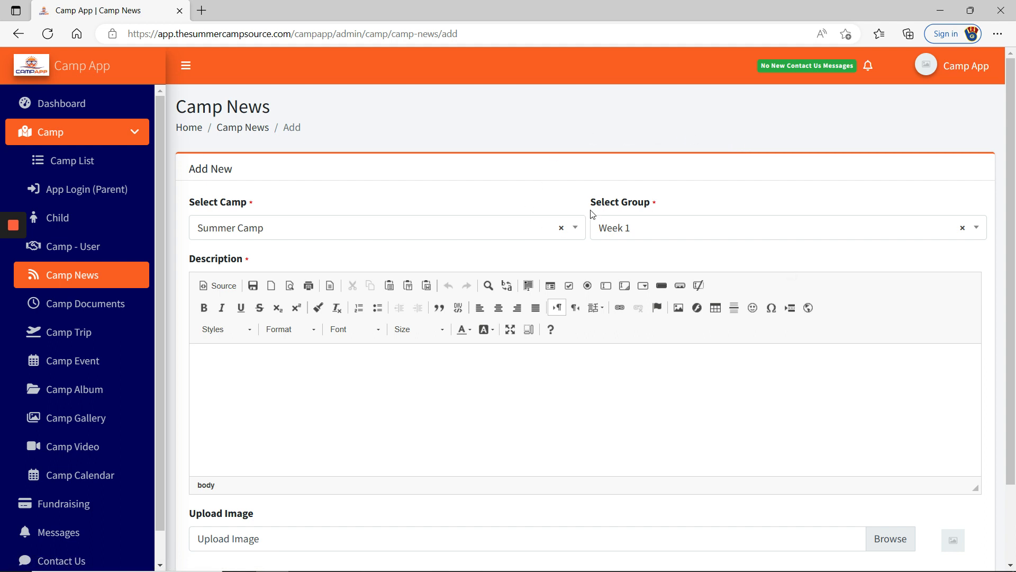
click(646, 234)
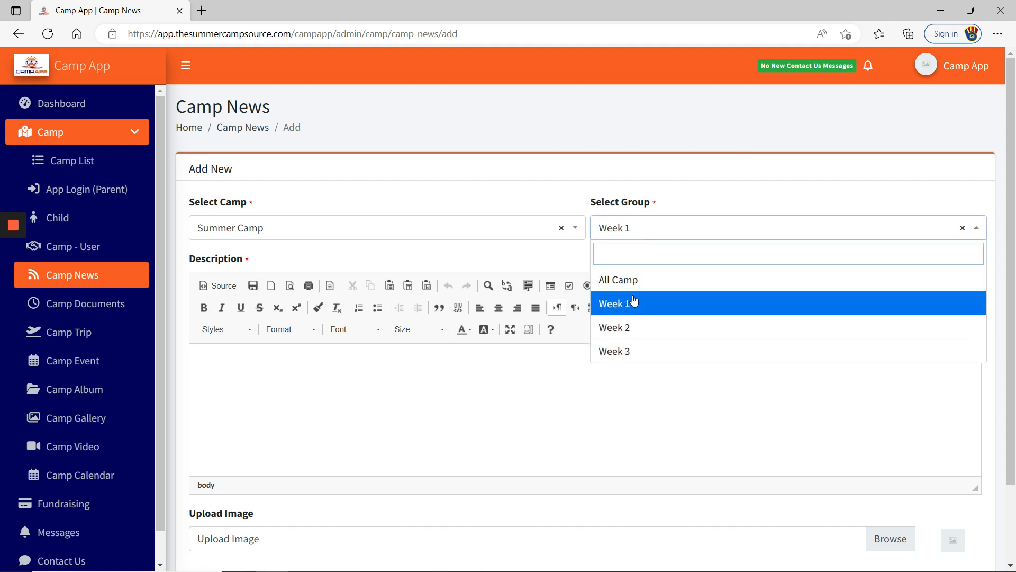
click(524, 376)
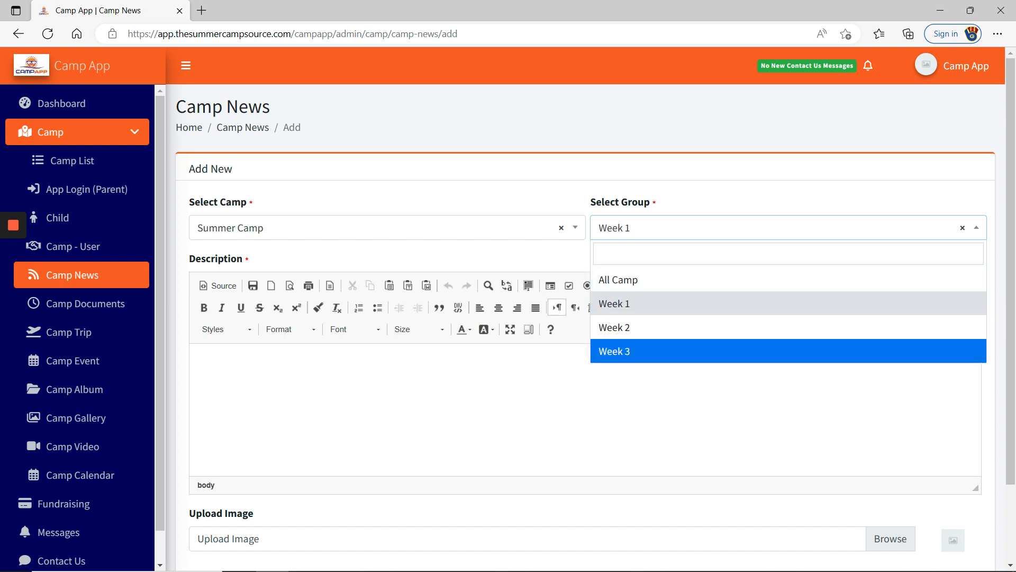
click(483, 203)
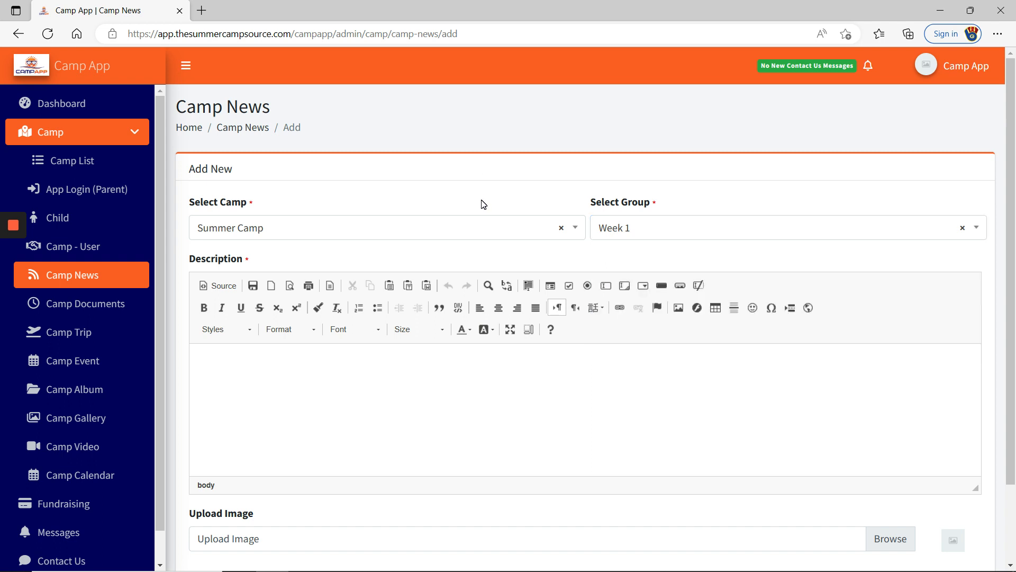
click(642, 235)
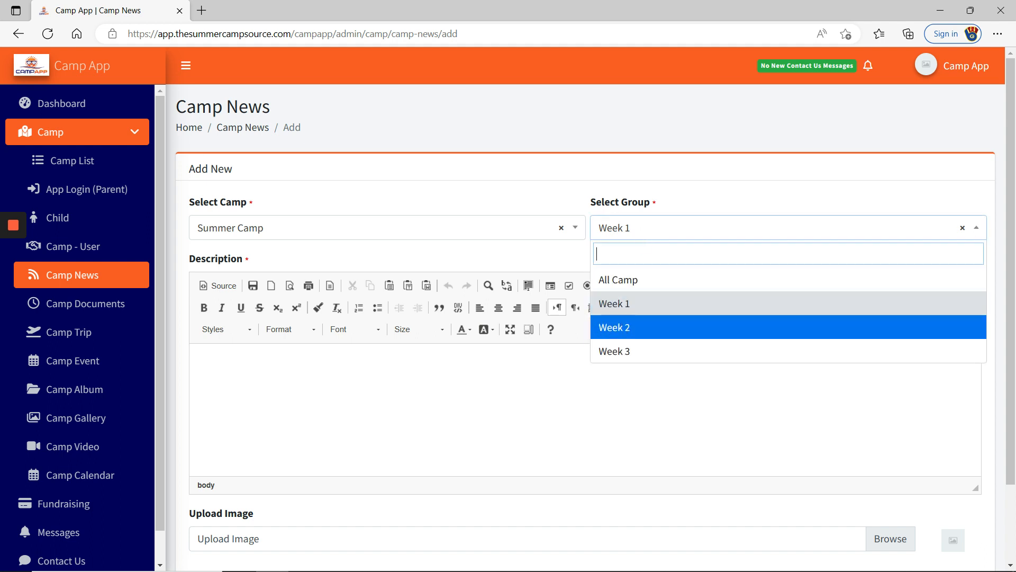
click(523, 196)
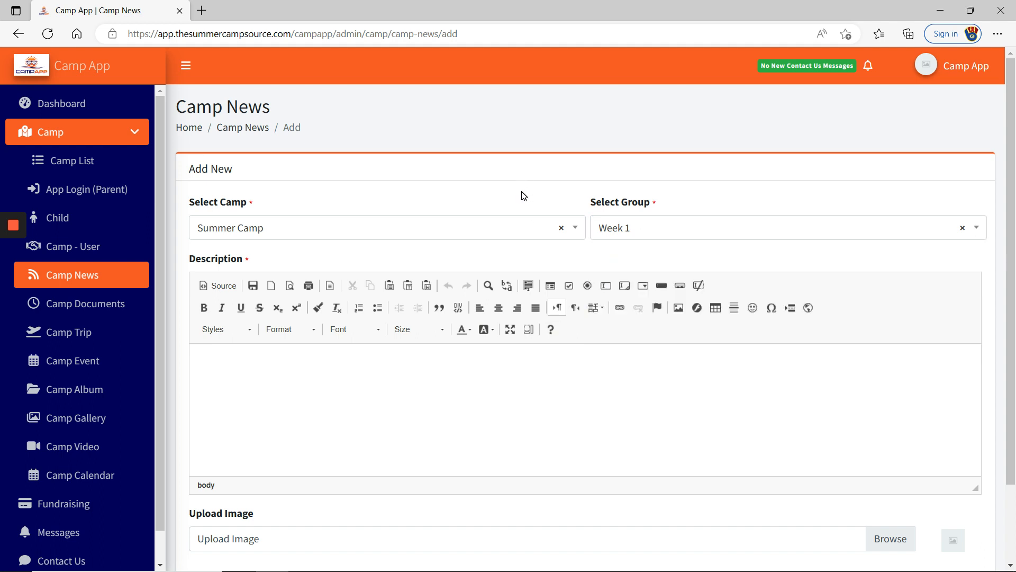